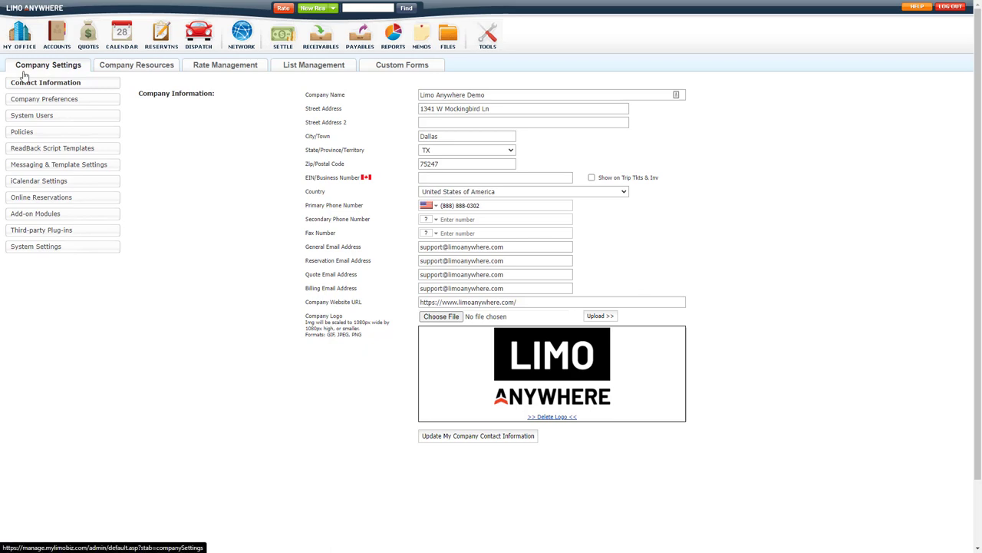
- Open the PWA settings under Online Reservations and check the alias selection for demo-limoanywhere
click(35, 197)
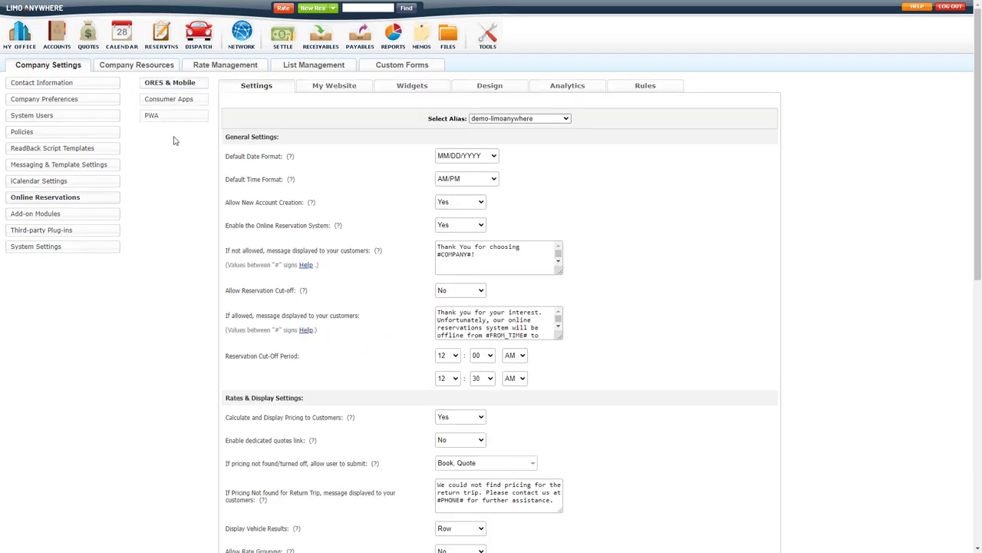
click(152, 117)
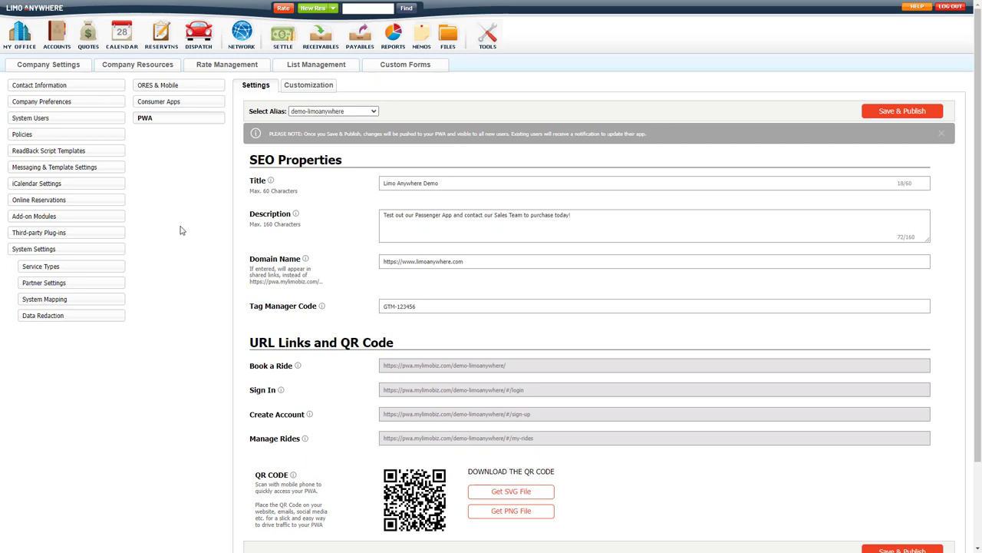
click(319, 112)
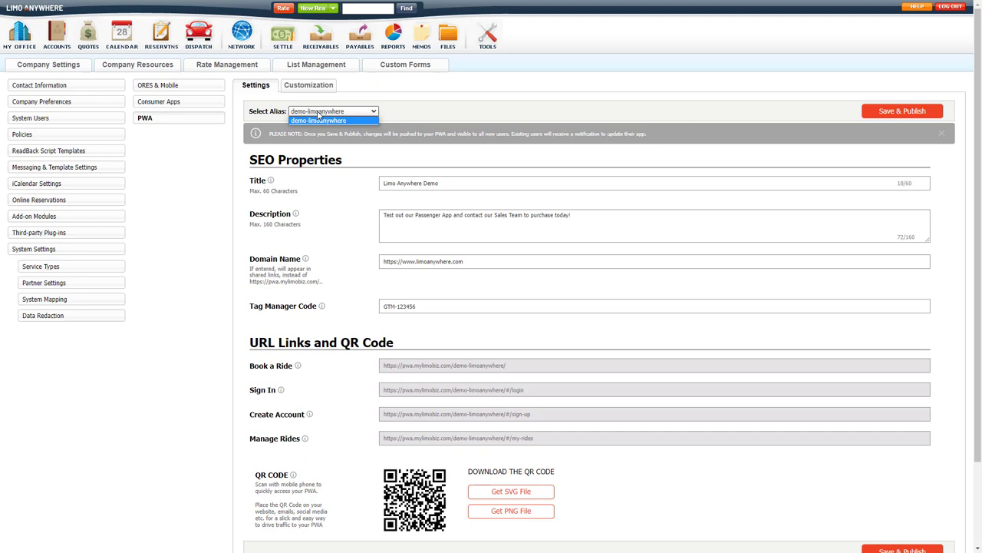
click(202, 176)
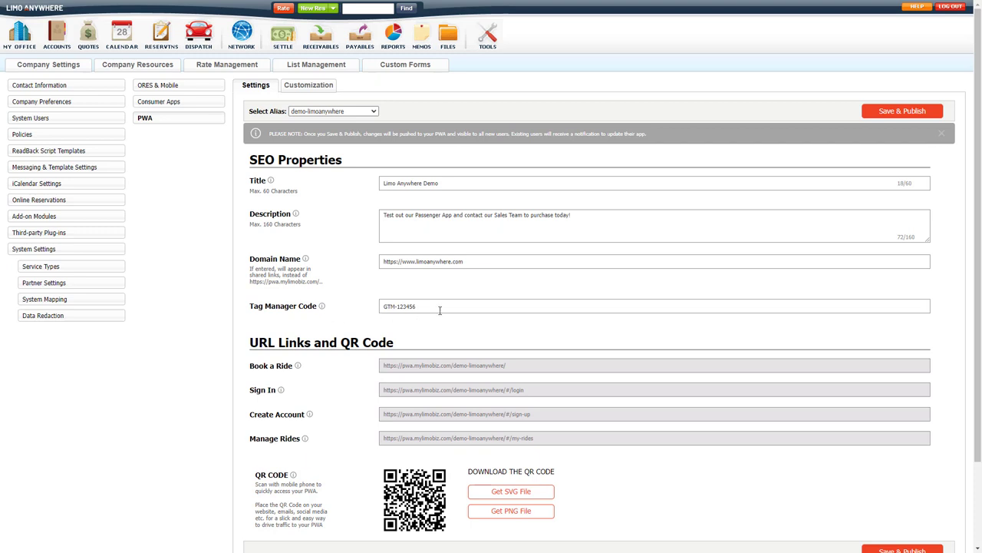
- Set the Tag Manager Code in the SEO properties to GTM-12345
drag(440, 310, 370, 320)
key(BackSpace)
text(1234)
key(BackSpace)
key(BackSpace)
key(BackSpace)
key(BackSpace)
text(GTM-12345)
- Copy the Book a Ride and Sign In URL links of the PWA
scroll(321, 379, down, 1)
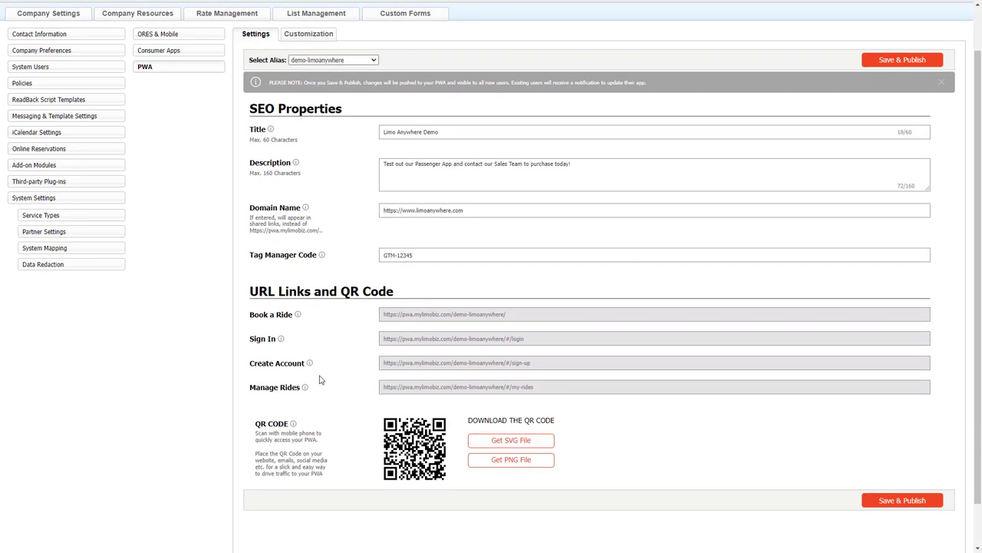
click(434, 317)
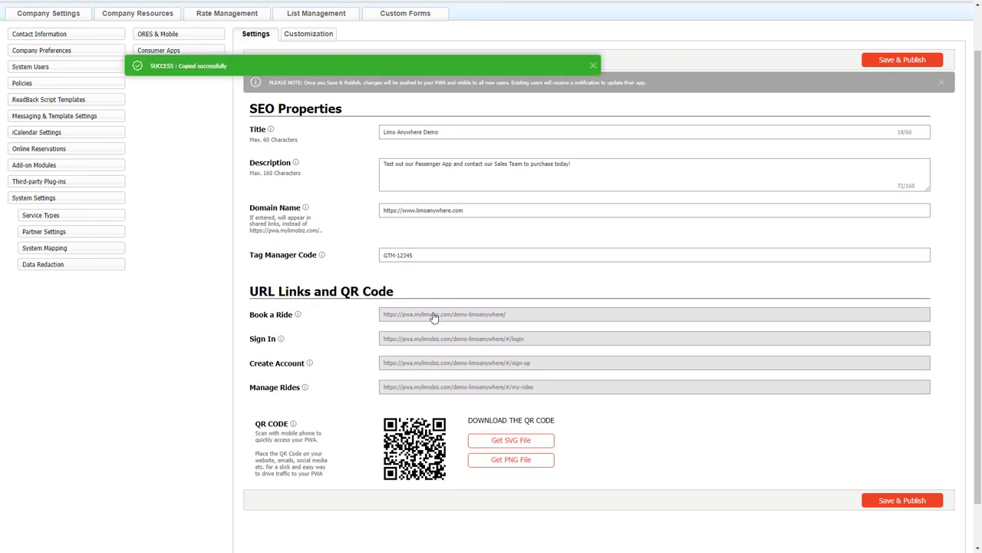
click(455, 345)
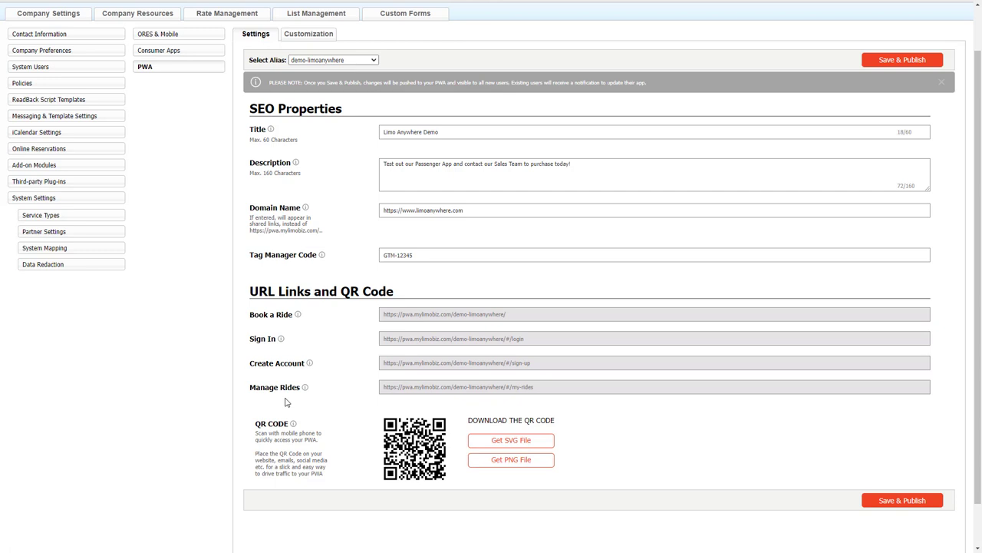
- Preview the Home, Vehicle and Menu screens of the app in the PWA customization settings
scroll(219, 423, up, 1)
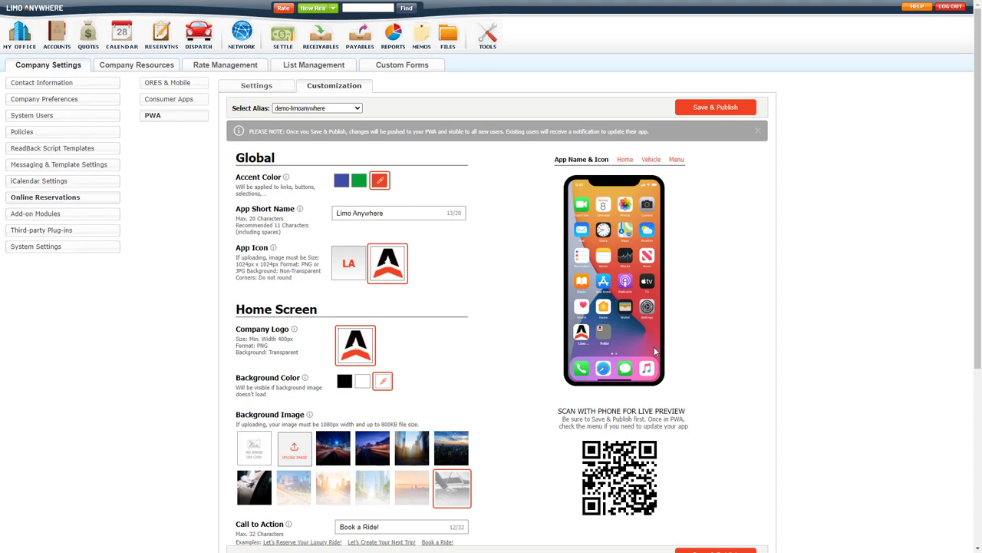
click(649, 162)
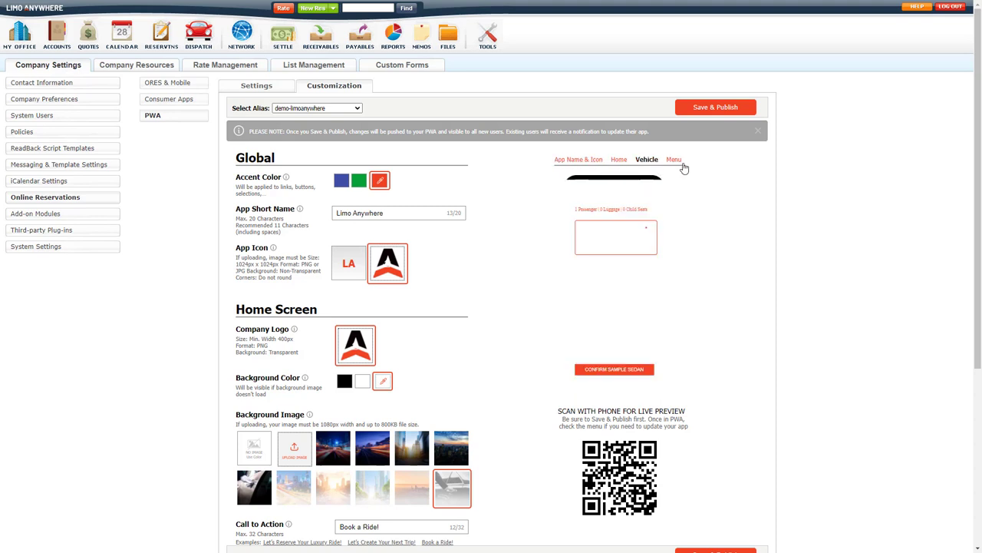
click(673, 162)
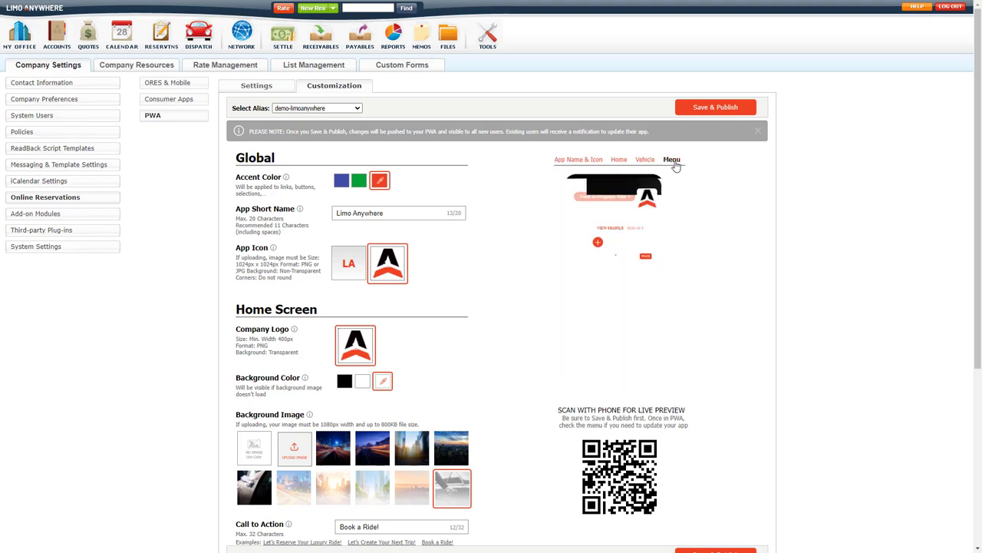
click(619, 162)
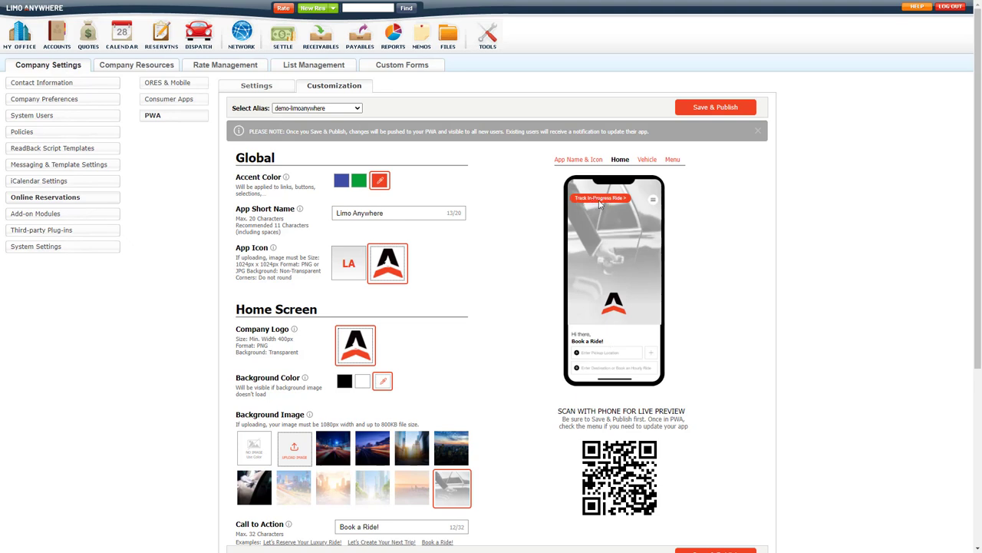
click(651, 162)
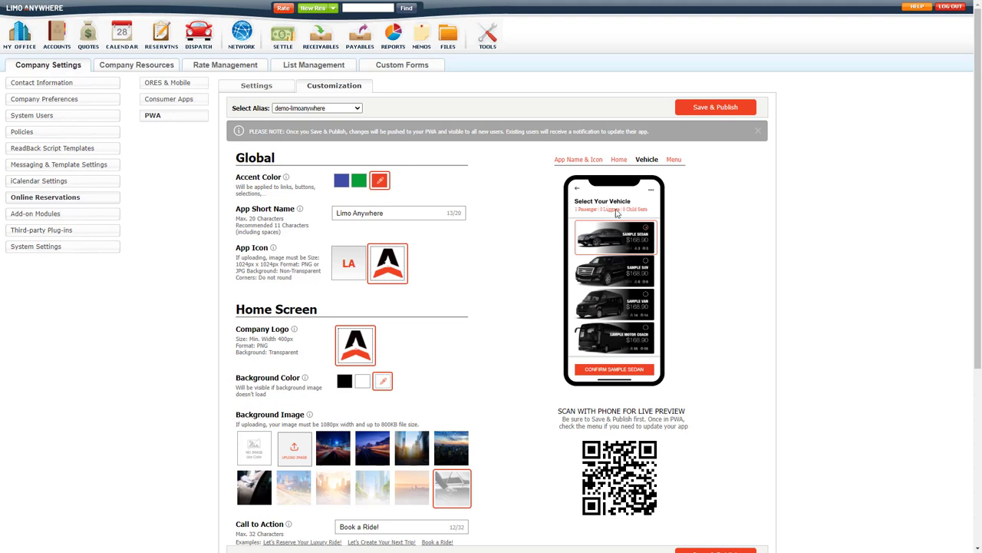
click(673, 163)
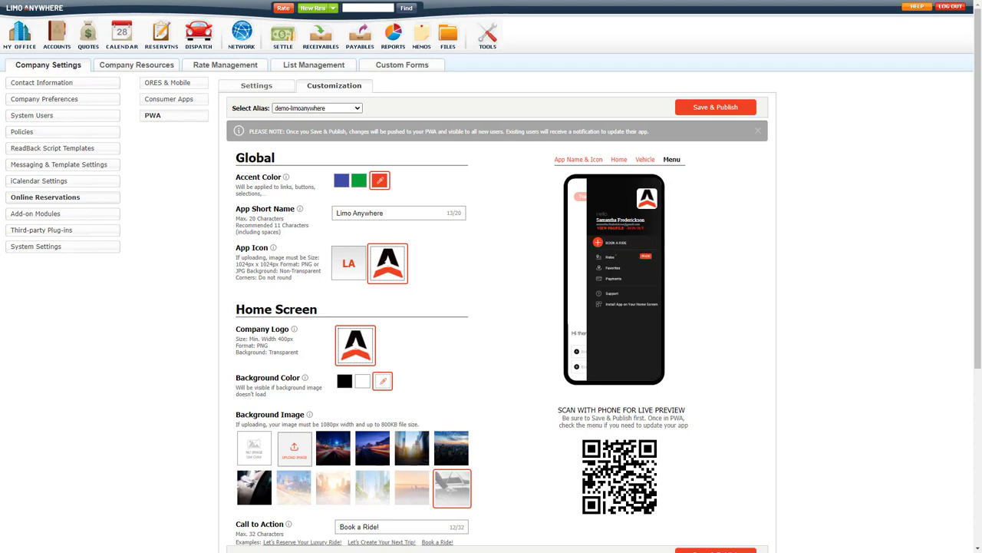
- Try the blue preset as accent color and preview it on the Vehicle and Home screens
click(342, 183)
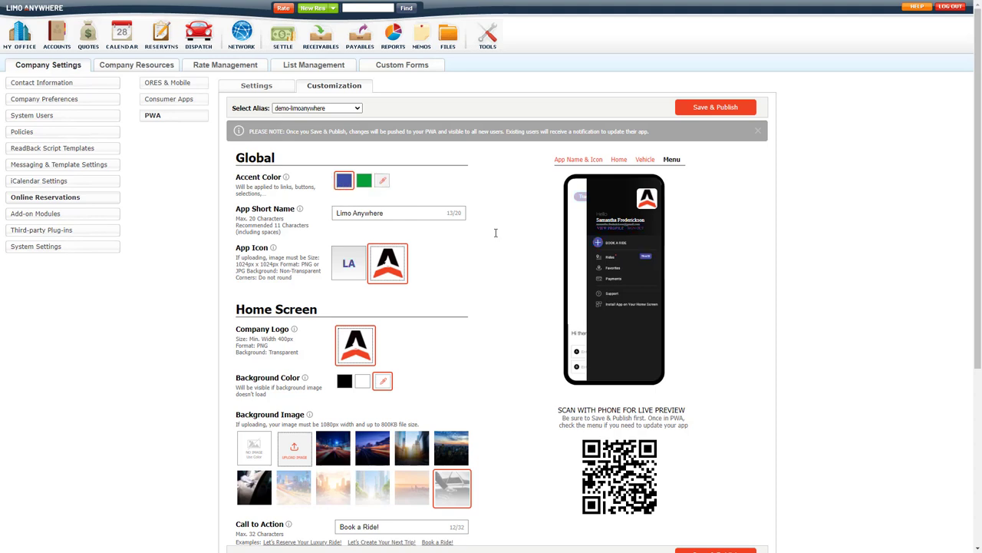
click(643, 161)
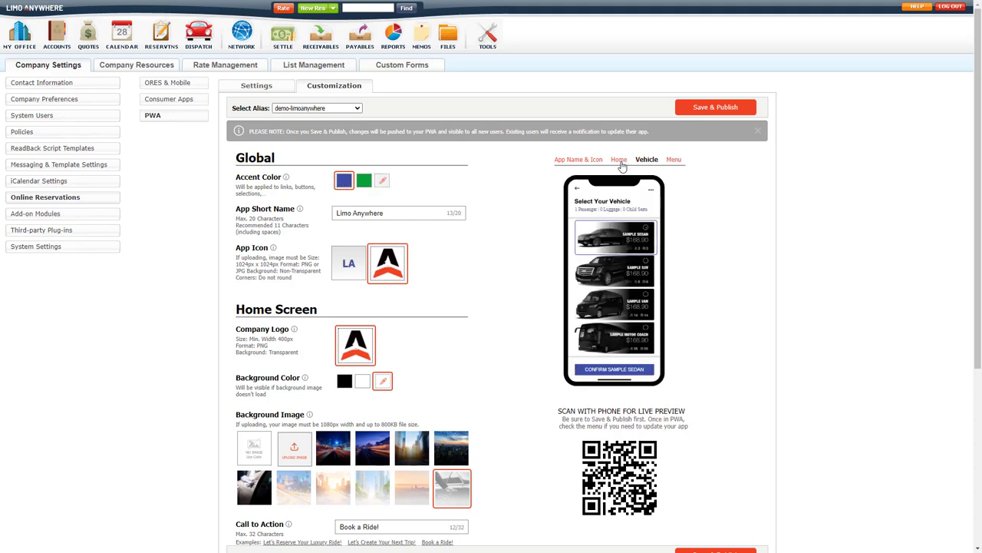
click(619, 163)
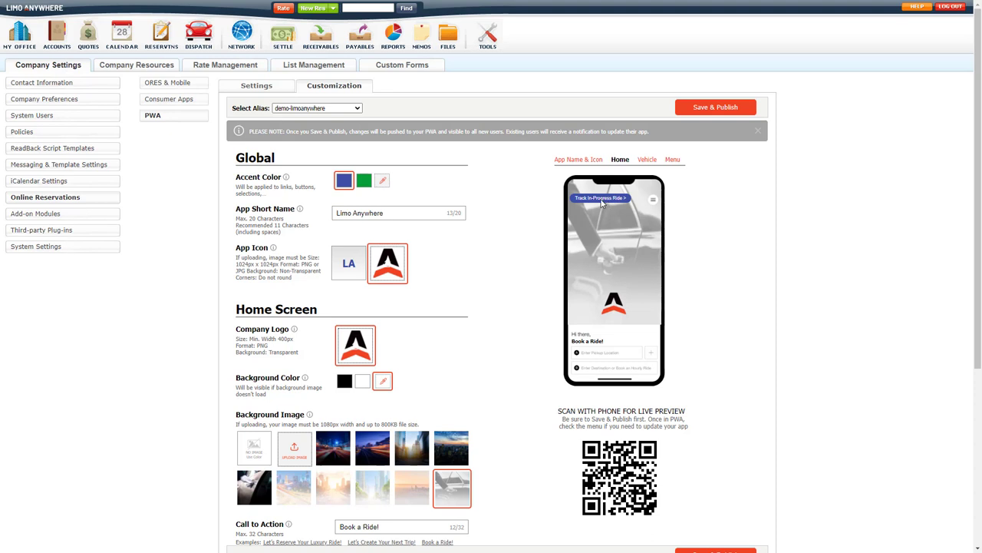
- Set a custom orange-red accent color for the app from the copied hex code
click(382, 182)
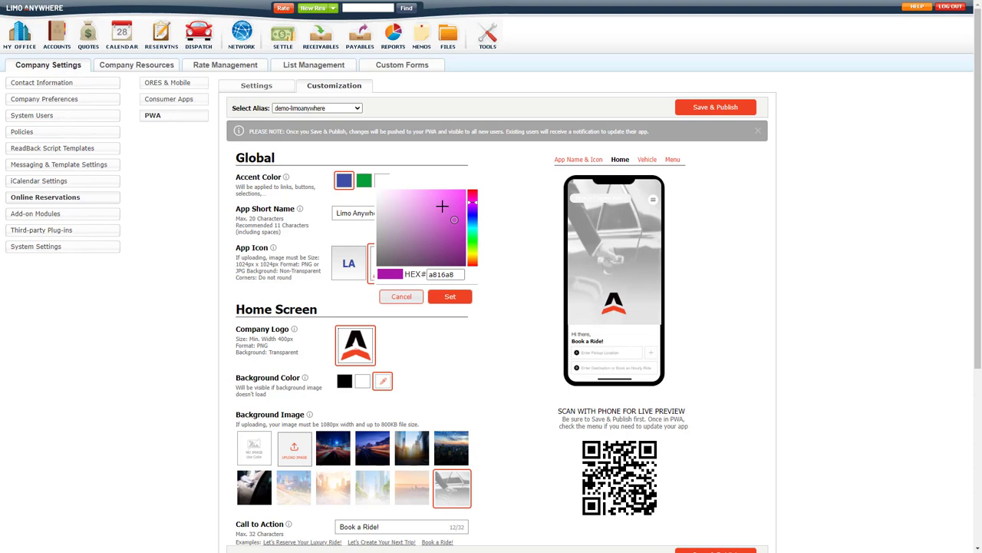
click(448, 205)
click(450, 222)
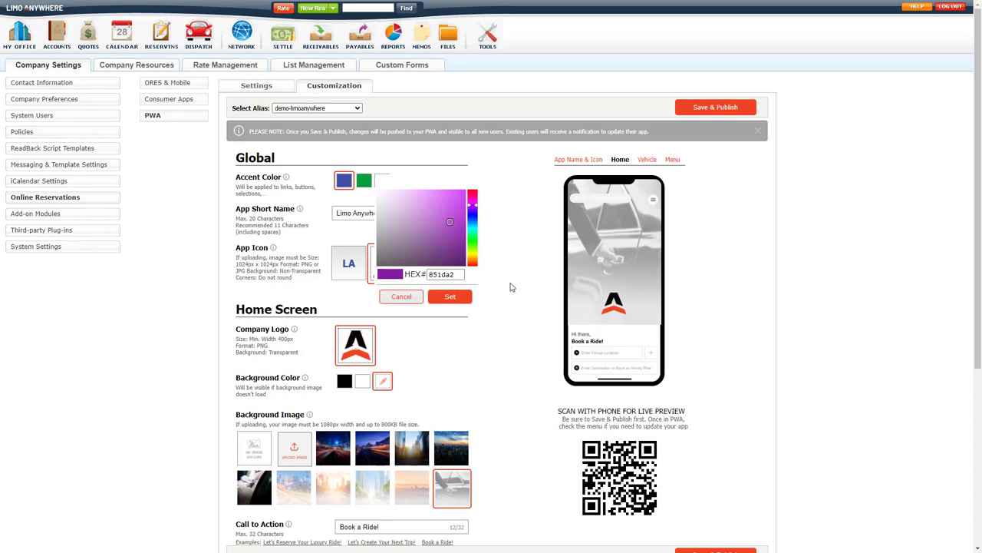
click(430, 274)
double_click(430, 274)
key(ctrl+v)
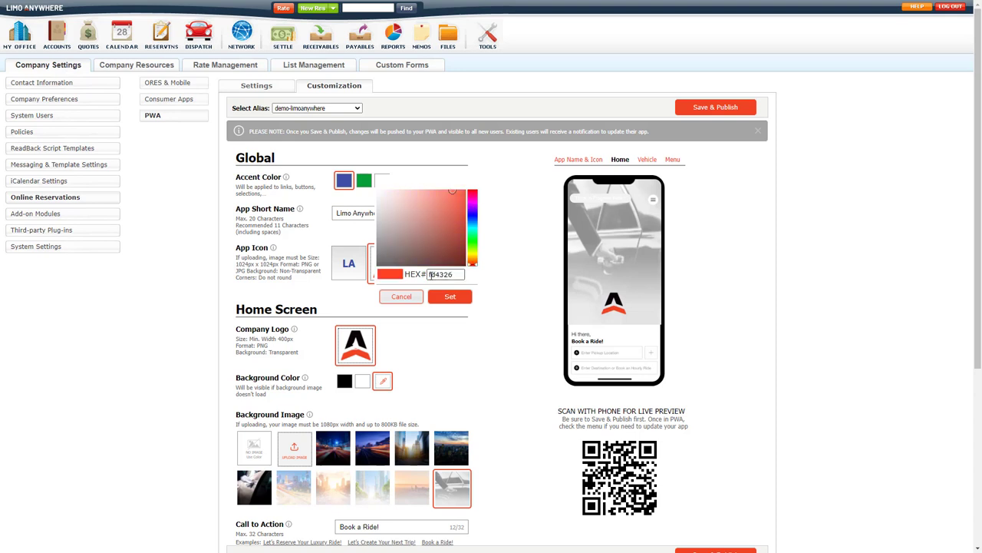
click(451, 300)
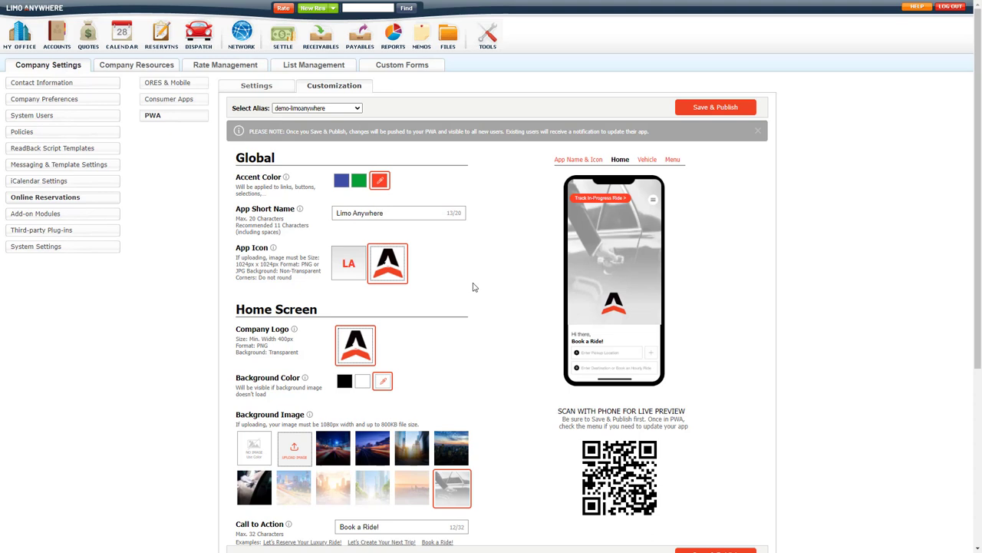
- Show the App Name & Icon preview, clear the app short name and enter it as "Limo Anywhere"
click(569, 163)
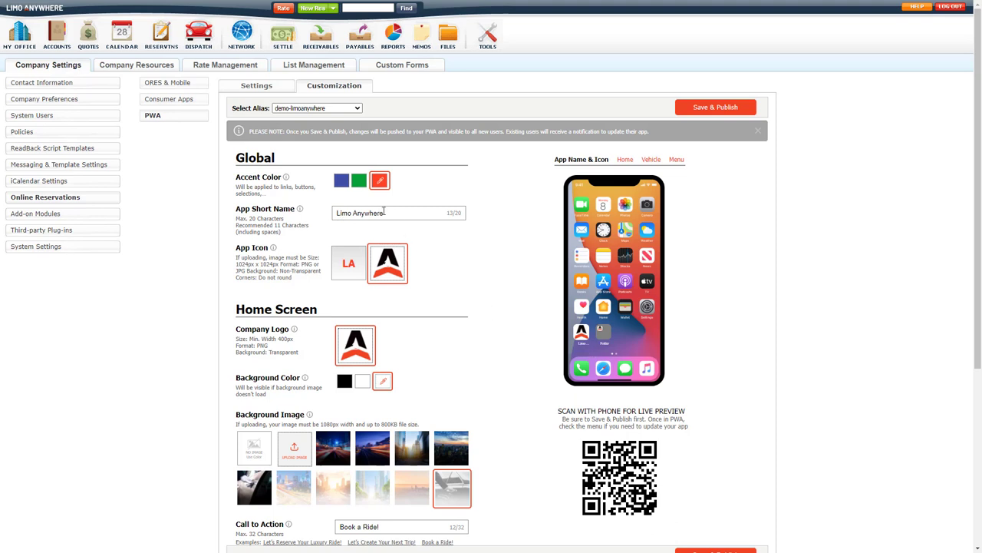
drag(384, 212, 310, 222)
text(ABC)
key(BackSpace)
key(BackSpace)
key(BackSpace)
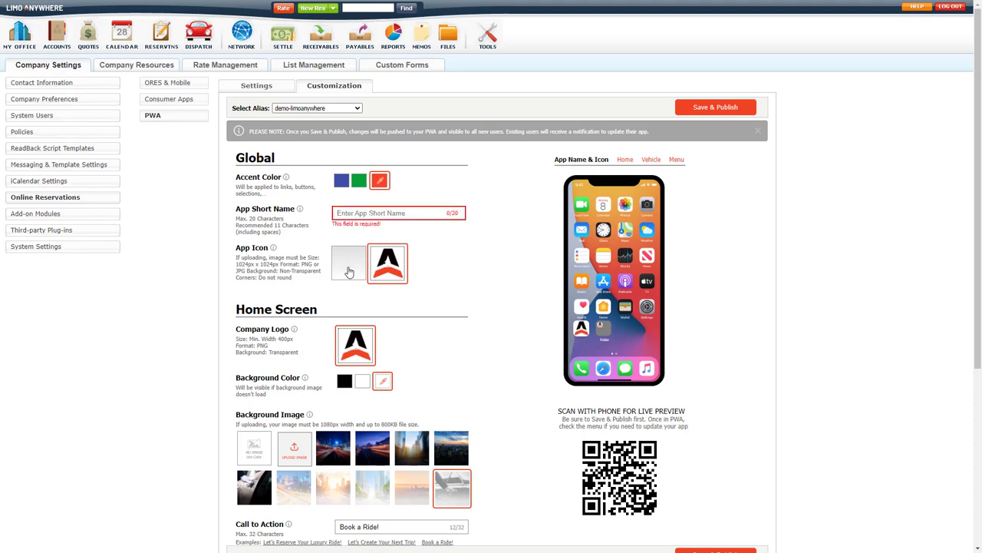
text(Limo)
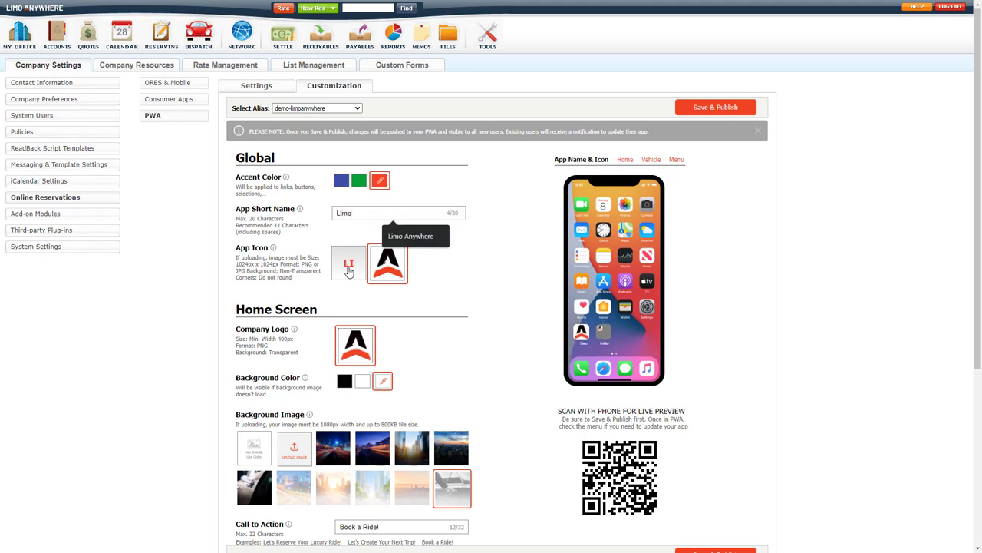
text(Anywhere)
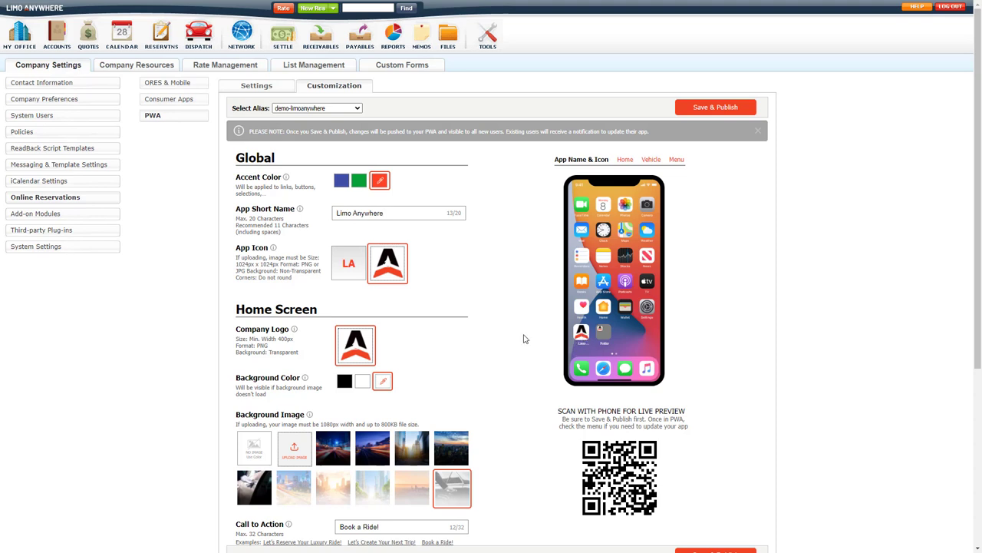
- Switch the app icon to the initials and replace them with the uploaded "LA_Logo large" image from the PWA folder
click(353, 269)
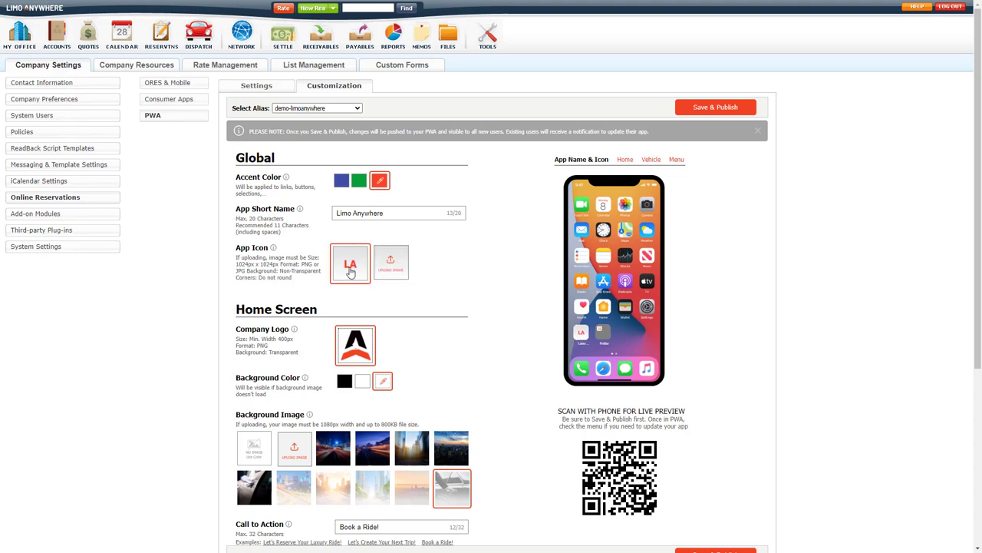
click(397, 269)
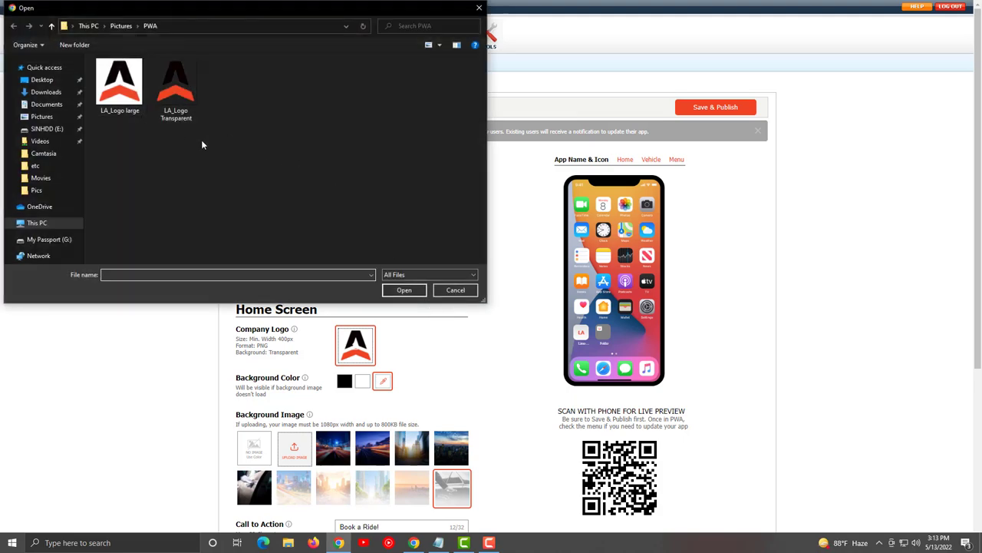
double_click(119, 90)
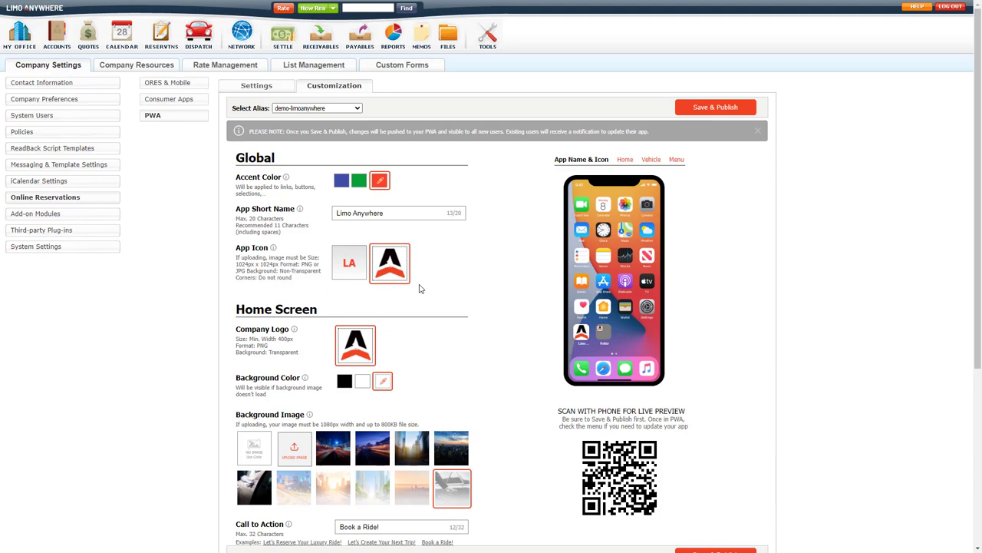
- Set the home screen's background color to white, try it without a background image, and restore the gray car-door image
scroll(269, 257, down, 1)
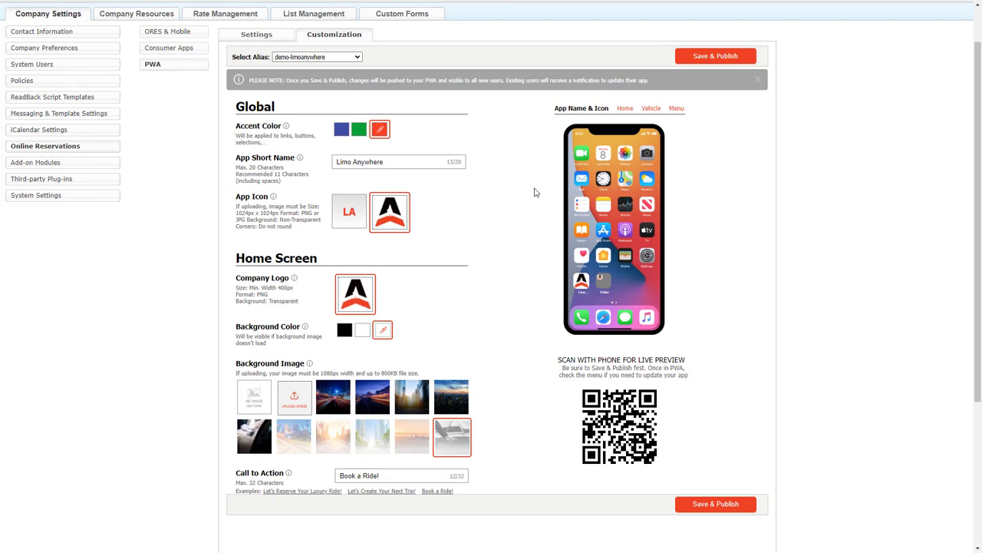
click(625, 109)
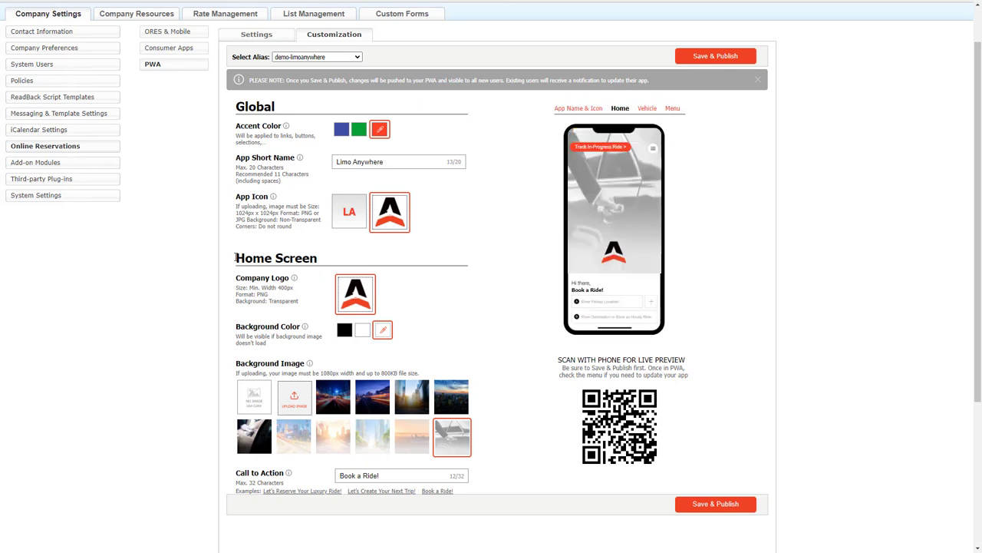
drag(235, 258, 319, 258)
click(319, 259)
click(361, 336)
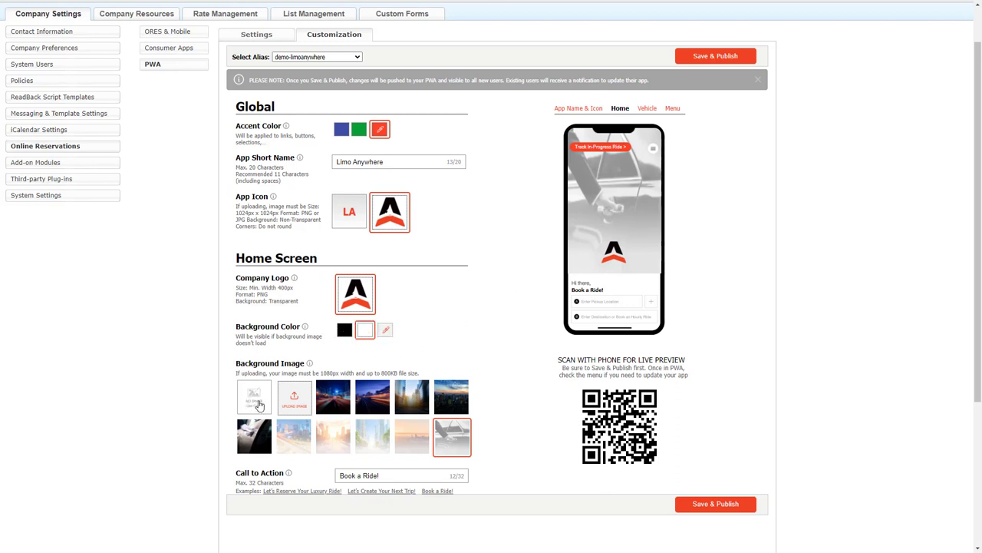
click(259, 405)
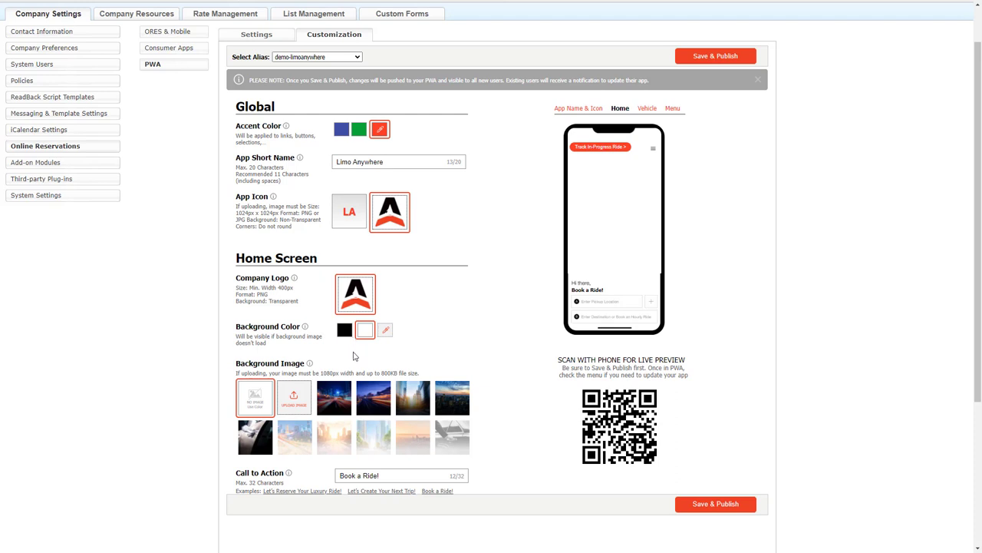
click(450, 445)
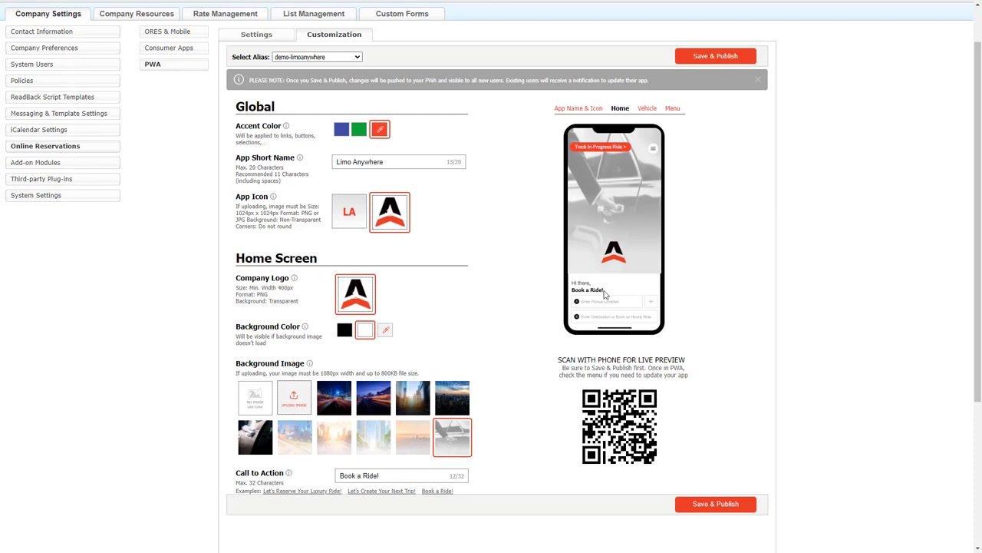
- Try the example call-to-action texts, including "Let's Create Your Next Trip!", and return to "Book a Ride!"
drag(604, 293, 575, 292)
click(532, 301)
click(289, 495)
click(367, 495)
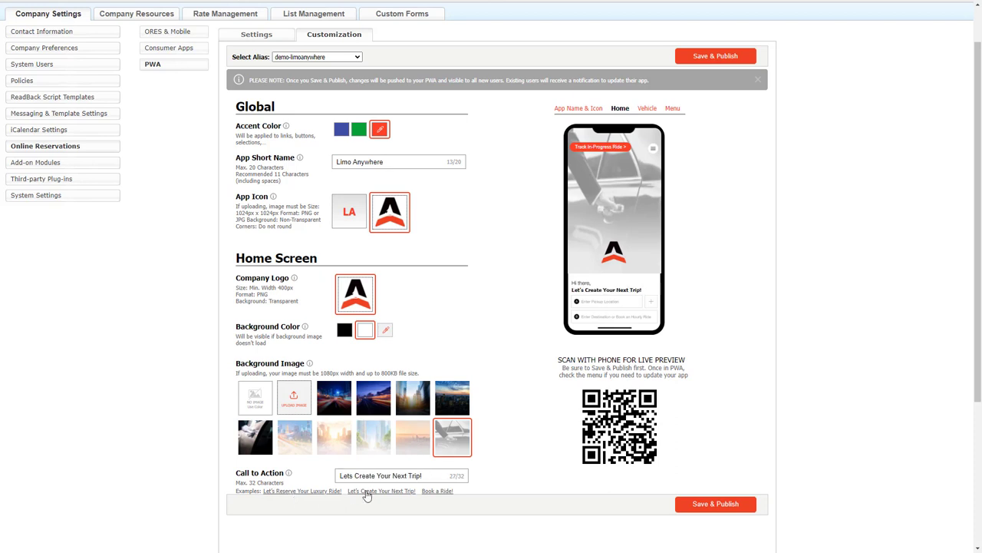
click(328, 495)
click(360, 497)
click(427, 492)
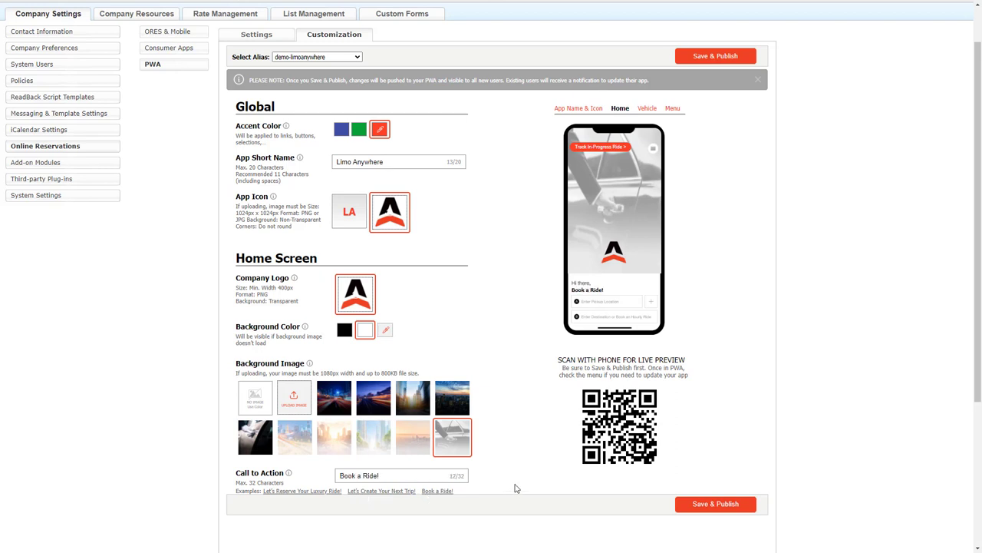
click(399, 493)
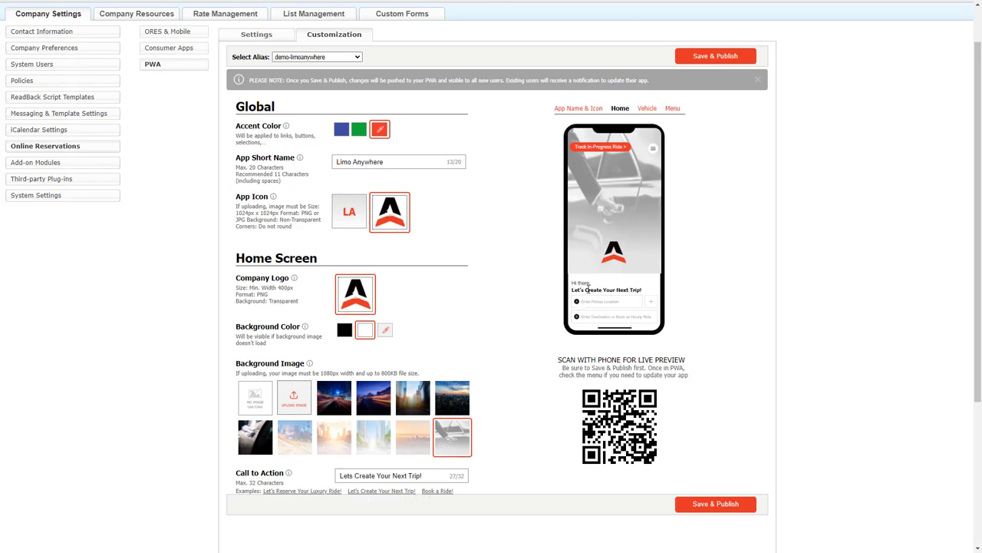
click(428, 492)
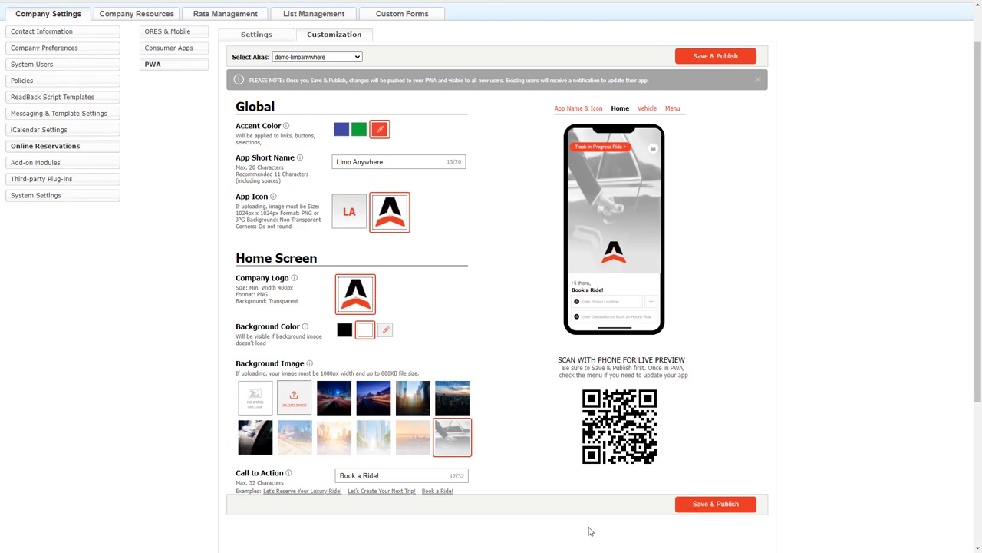
- Save and publish the PWA customization, and view the published app's navigation menu before returning to its home screen
click(695, 504)
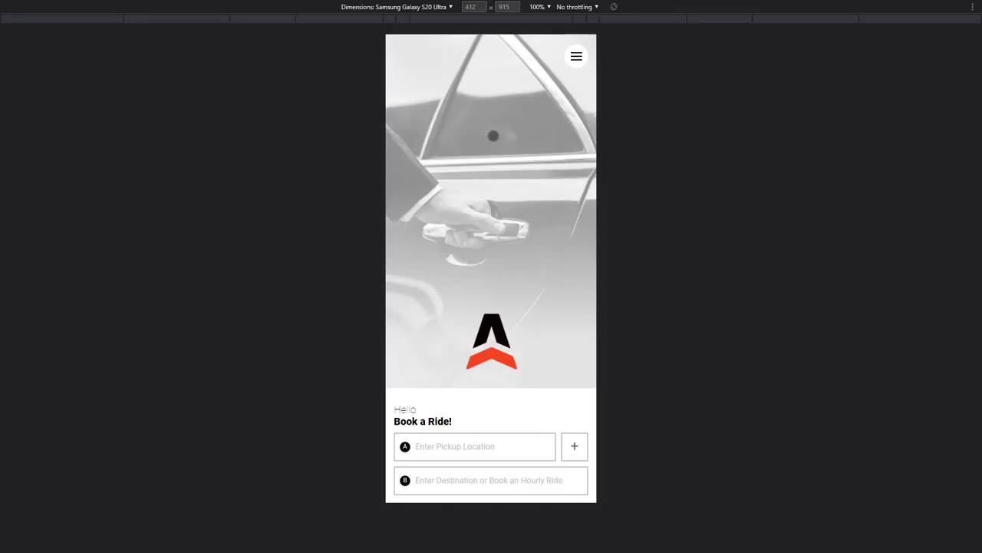
click(577, 56)
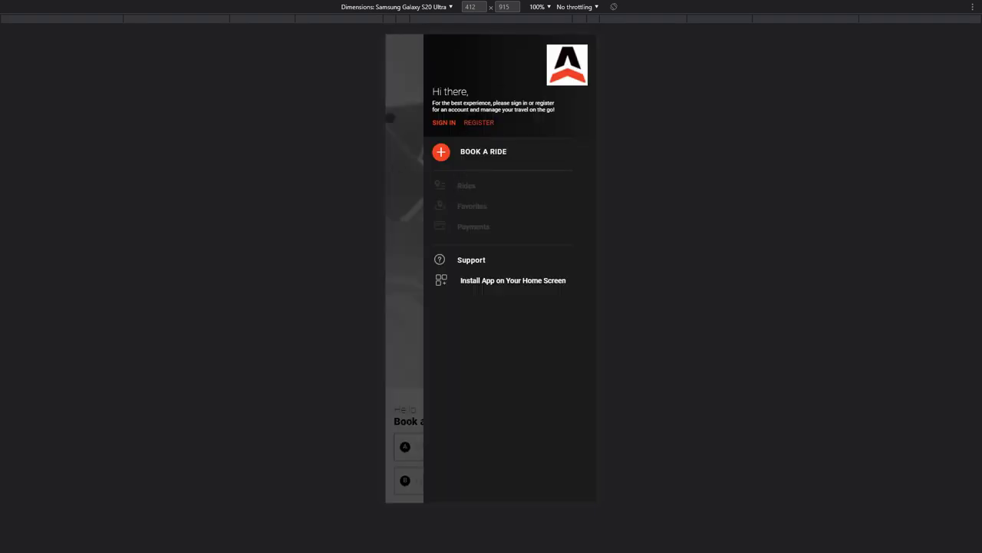
click(401, 112)
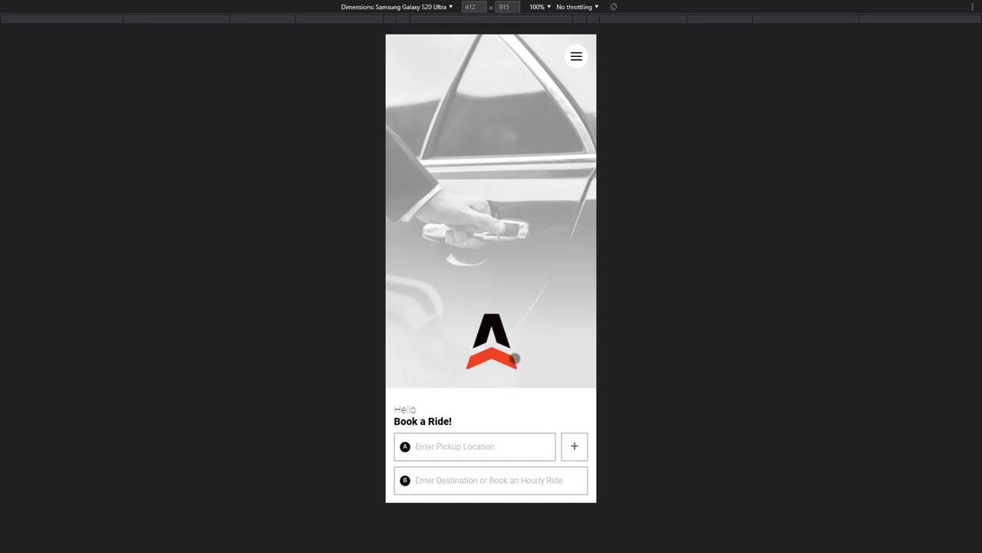